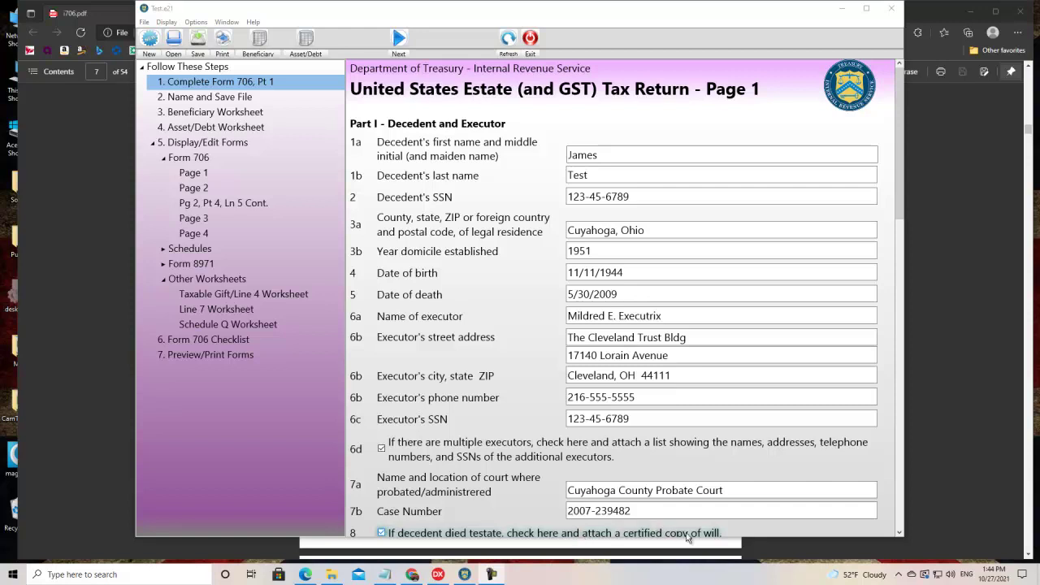
Step: Insert a new first row in the Asset/Debt Worksheet with the description "2001 gift to son"
{"action": "left_click", "coordinate": [732, 397]}
{"action": "scroll", "coordinate": [732, 397], "scroll_direction": "down", "scroll_amount": 3}
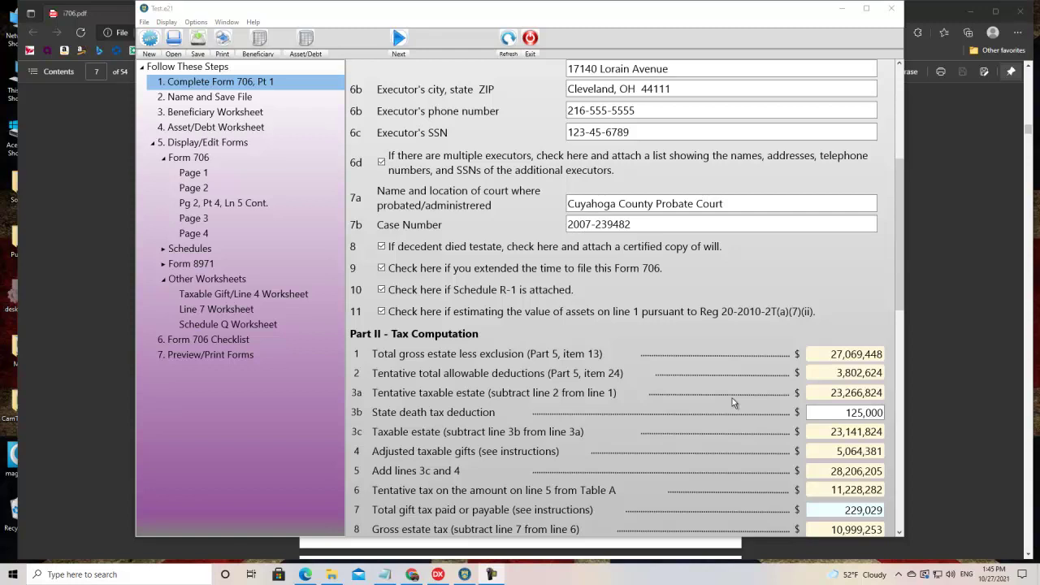
{"action": "scroll", "coordinate": [661, 248], "scroll_direction": "down", "scroll_amount": 2}
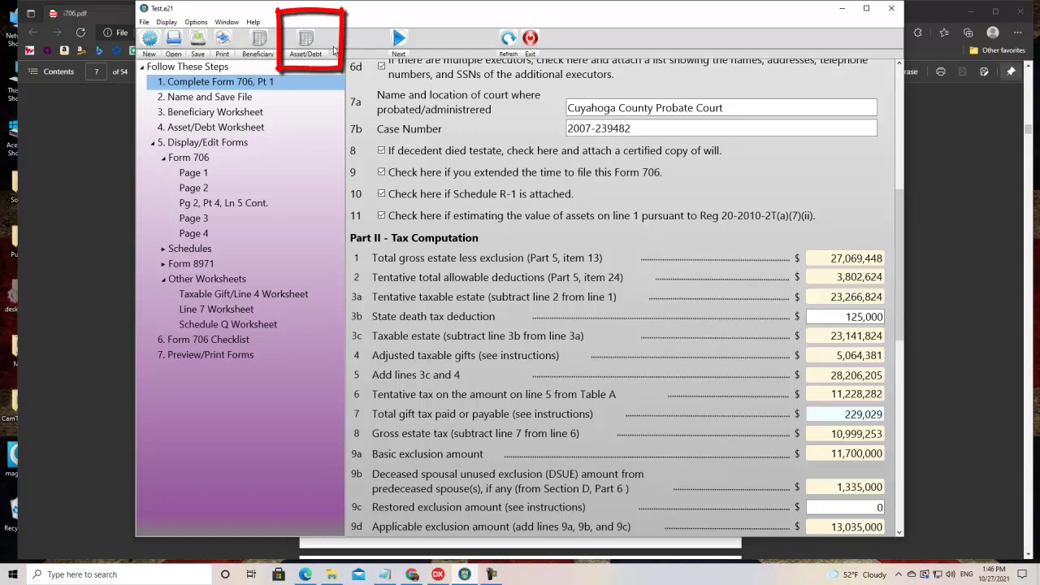
{"action": "left_click", "coordinate": [303, 57]}
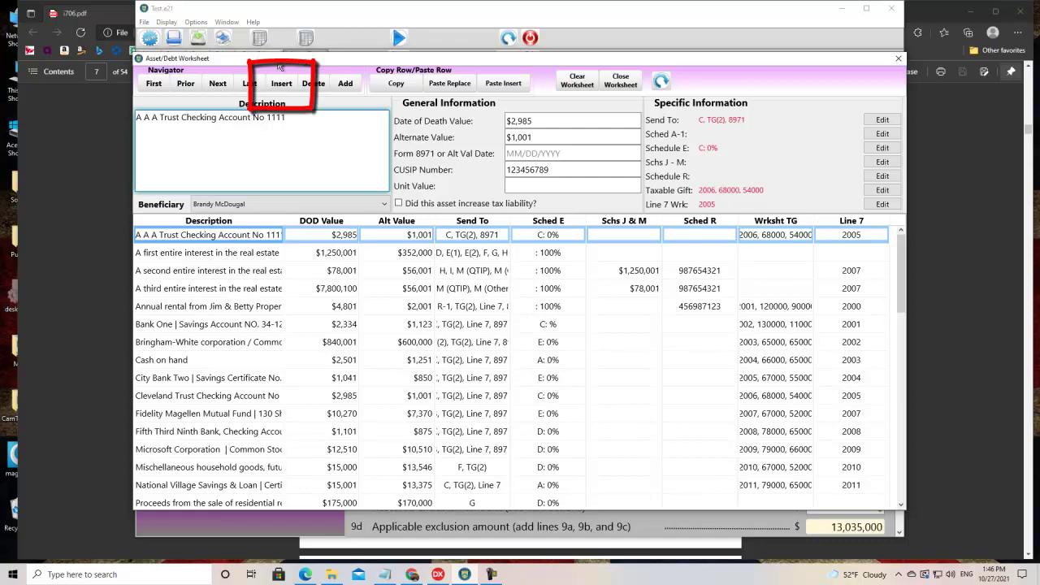
{"action": "left_click", "coordinate": [282, 83]}
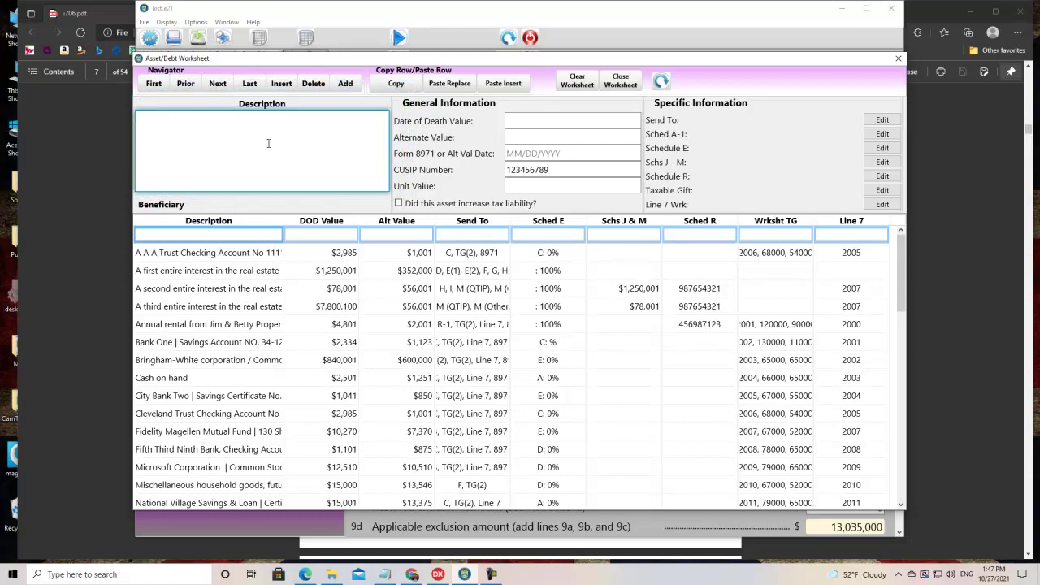
{"action": "type", "text": "2001 gift to son"}
{"action": "key", "text": "Tab"}
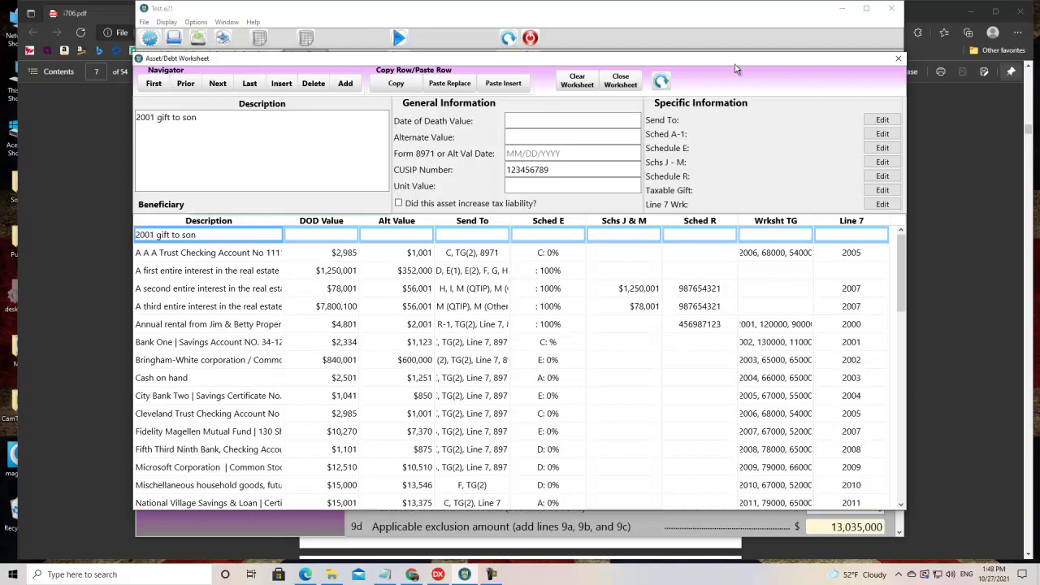
Step: Send the "2001 gift to son" row to the Taxable Gifts, Line 2 worksheet
{"action": "left_click", "coordinate": [881, 120]}
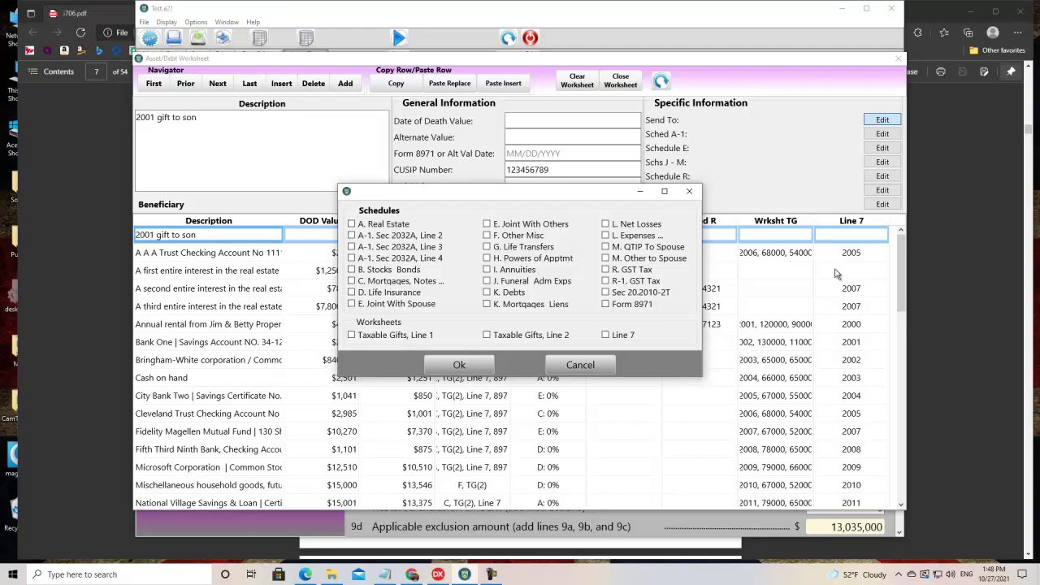
{"action": "left_click", "coordinate": [486, 335]}
{"action": "left_click", "coordinate": [485, 367]}
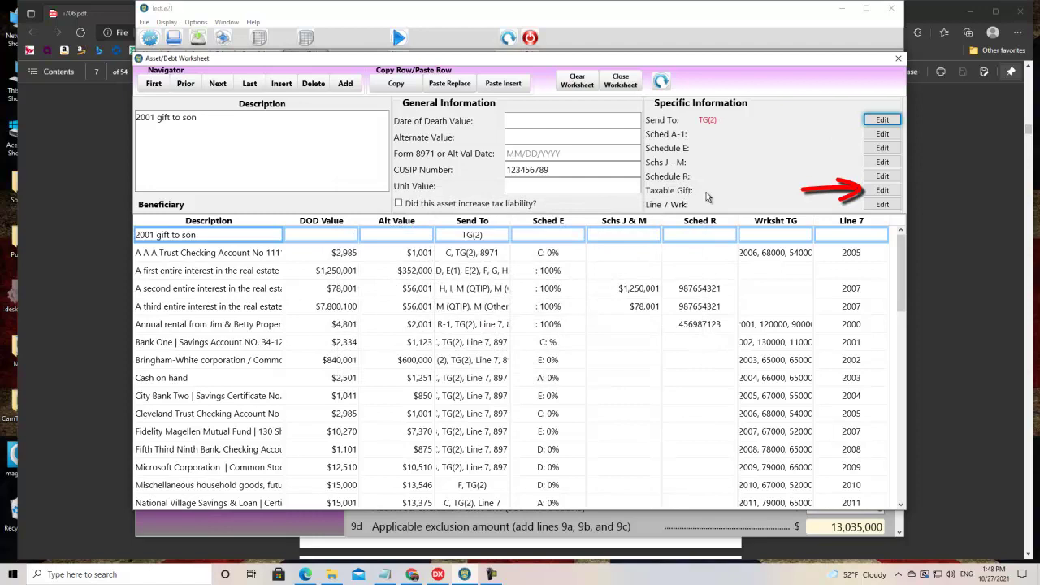
Step: In the row's taxable gift information, enter calendar year 2001, total taxable gifts 50000 and taxable amount 50000
{"action": "left_click", "coordinate": [882, 190]}
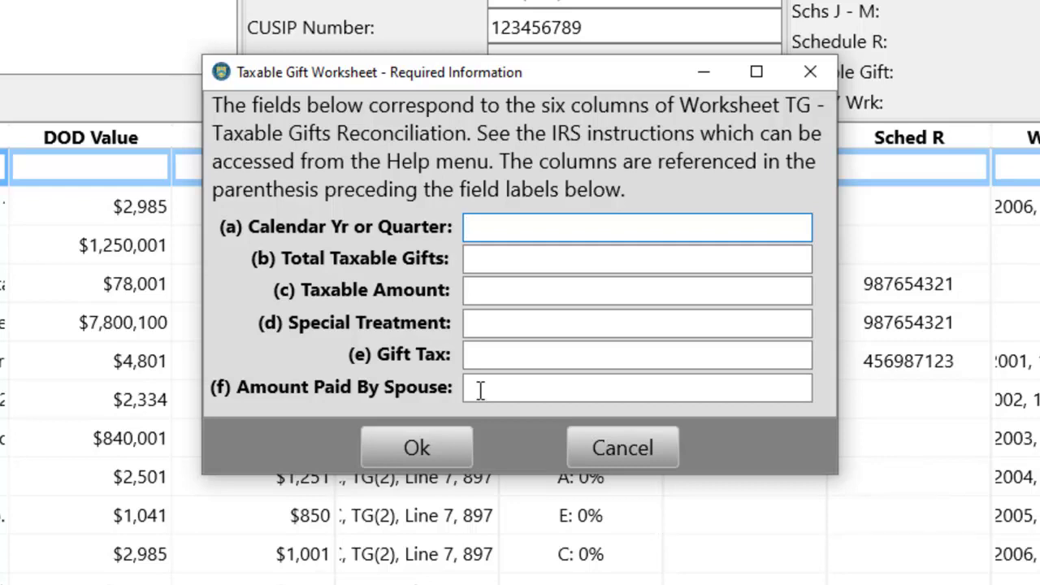
{"action": "type", "text": "2001"}
{"action": "key", "text": "Tab"}
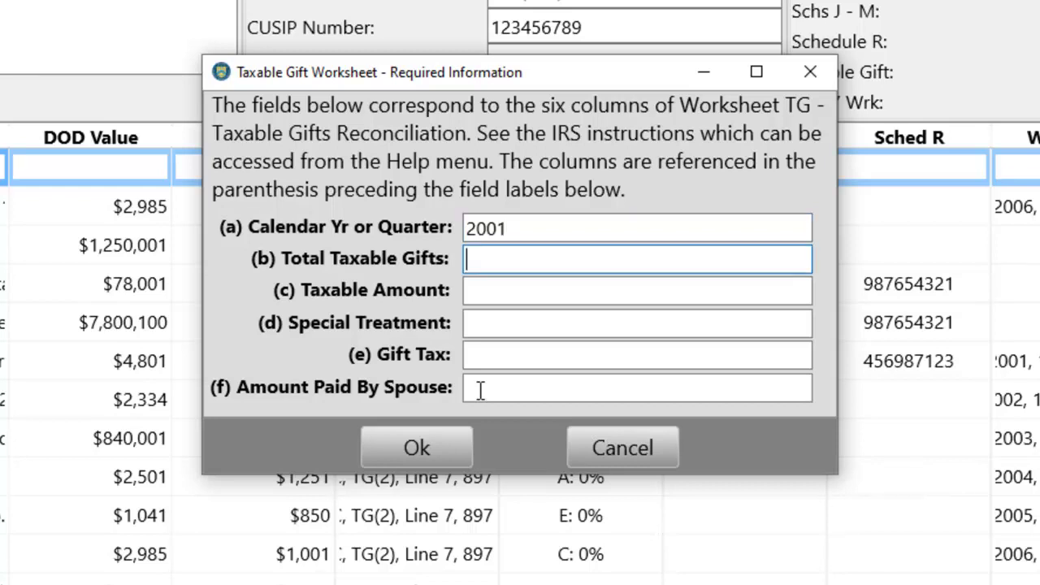
{"action": "type", "text": "50000"}
{"action": "key", "text": "Tab"}
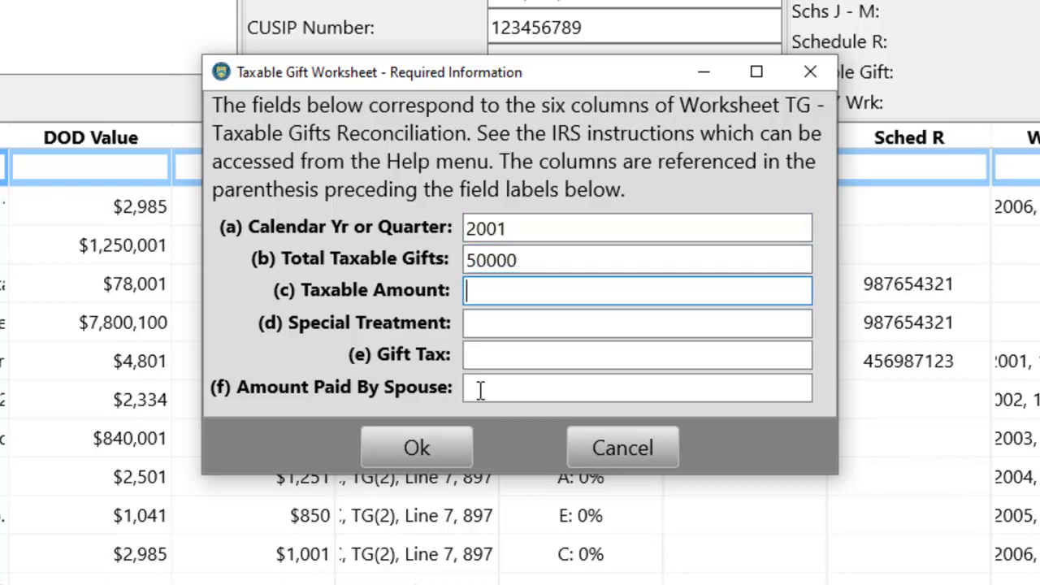
{"action": "type", "text": "50000"}
{"action": "key", "text": "Tab"}
Step: Set the gift tax to 2500, leave the amount paid by spouse blank, and accept the taxable gift information
{"action": "key", "text": "Tab"}
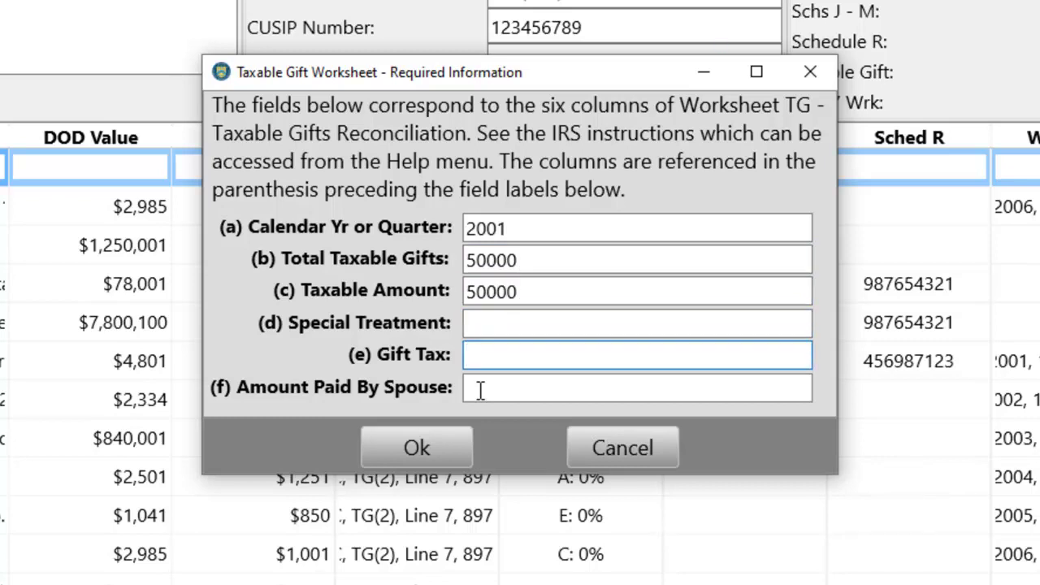
{"action": "key", "text": "Tab"}
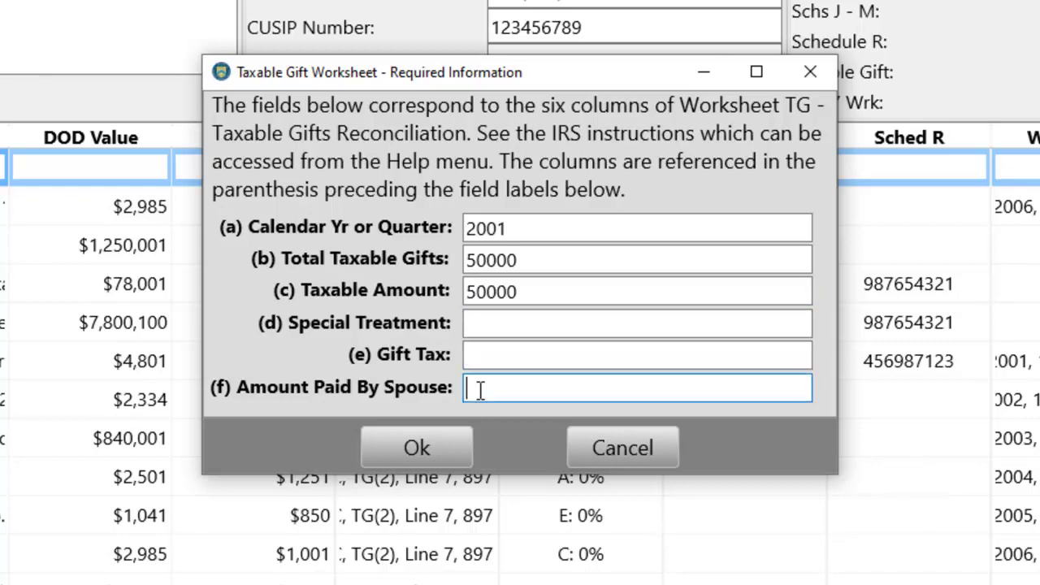
{"action": "key", "text": "shift+Tab"}
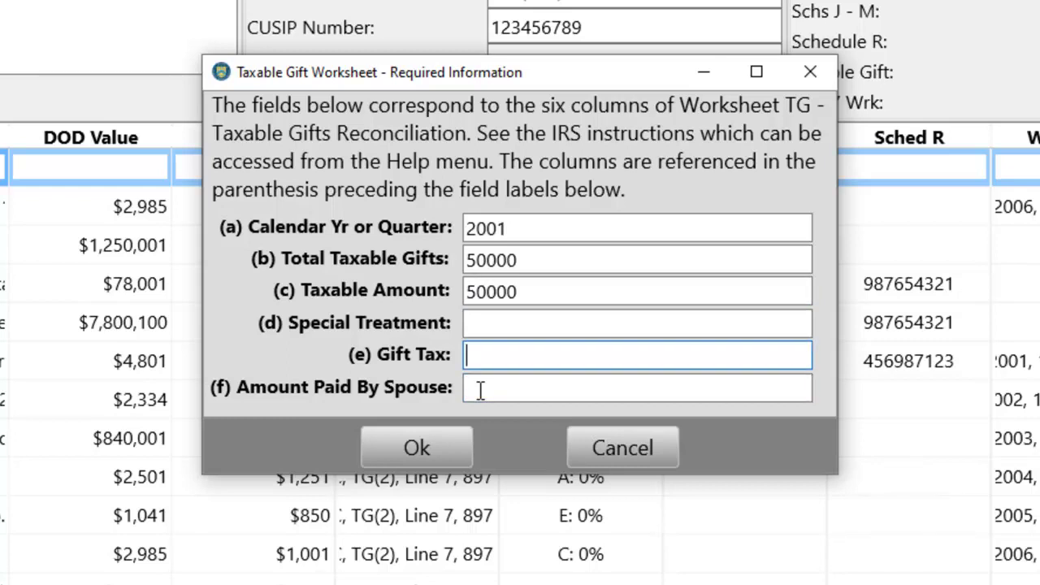
{"action": "type", "text": "2500"}
{"action": "key", "text": "Tab"}
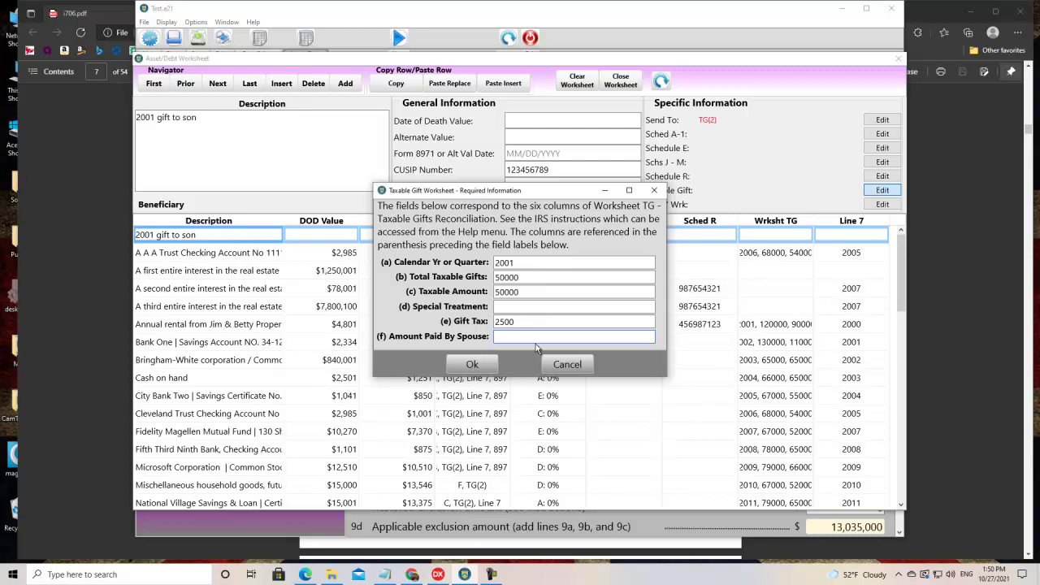
{"action": "left_click", "coordinate": [468, 366]}
{"action": "left_click", "coordinate": [470, 366]}
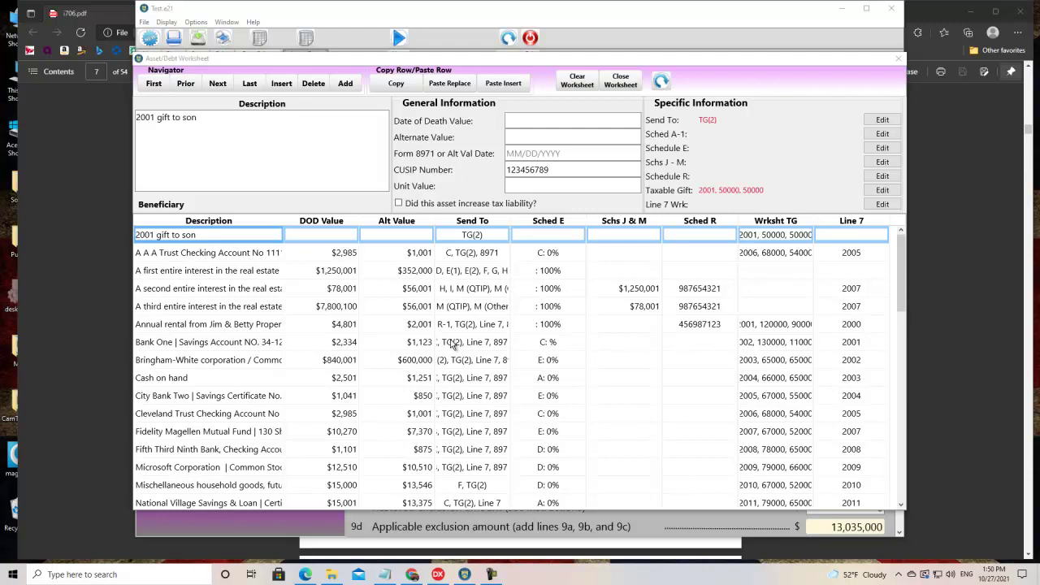
Step: Close the Asset/Debt Worksheet and review page 1 of the Taxable Gift/Line 4 worksheet through its adjusted taxable gifts line
{"action": "left_click", "coordinate": [622, 79]}
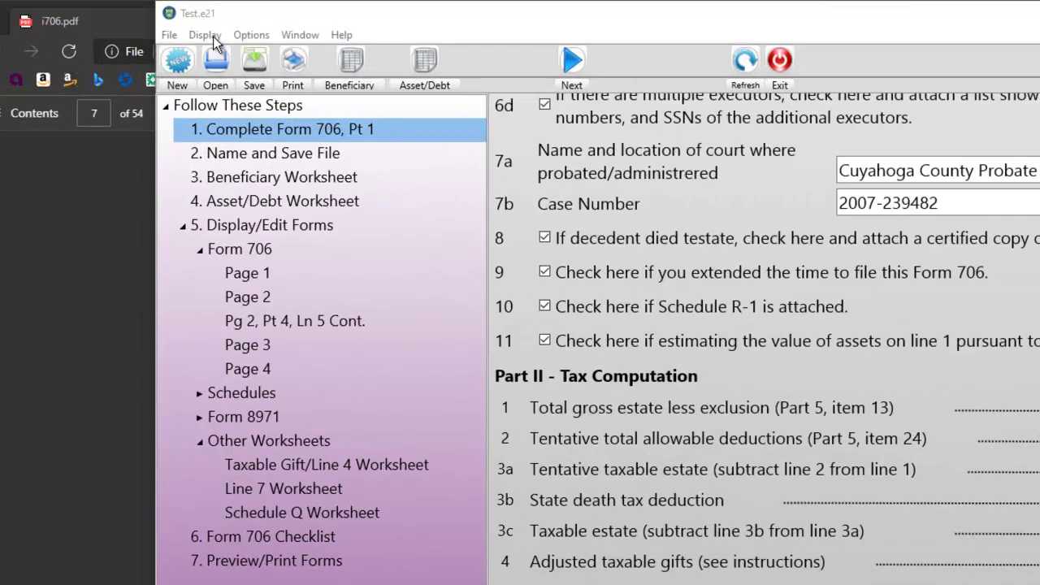
{"action": "left_click", "coordinate": [213, 36]}
{"action": "mouse_move", "coordinate": [238, 92]}
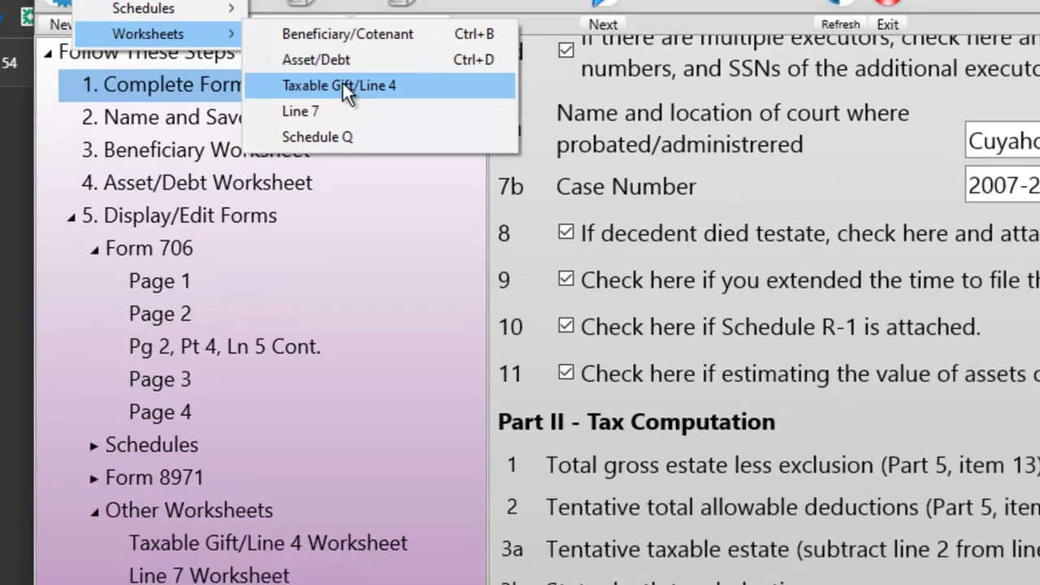
{"action": "left_click", "coordinate": [484, 177]}
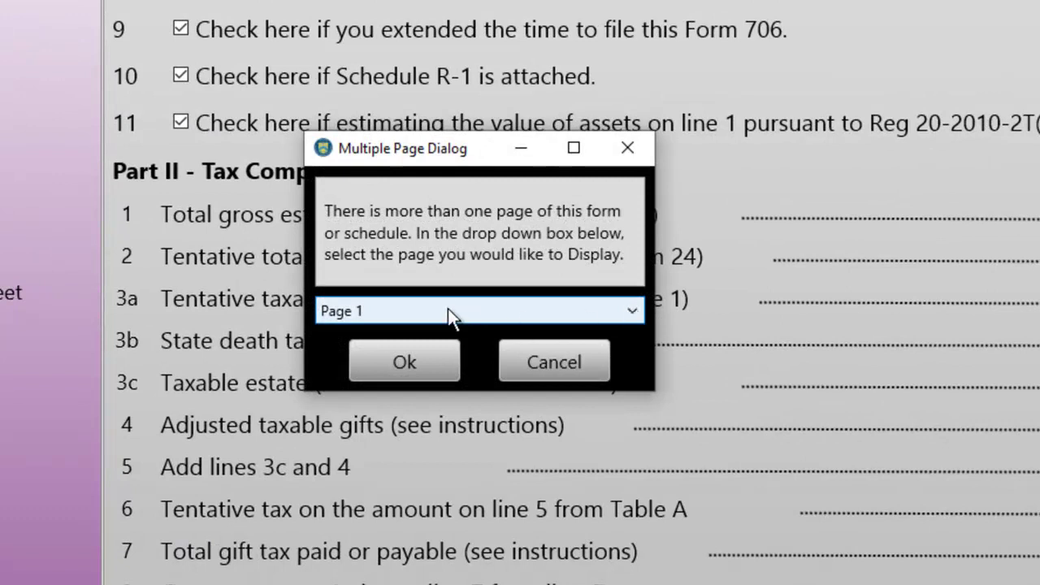
{"action": "left_click", "coordinate": [423, 365]}
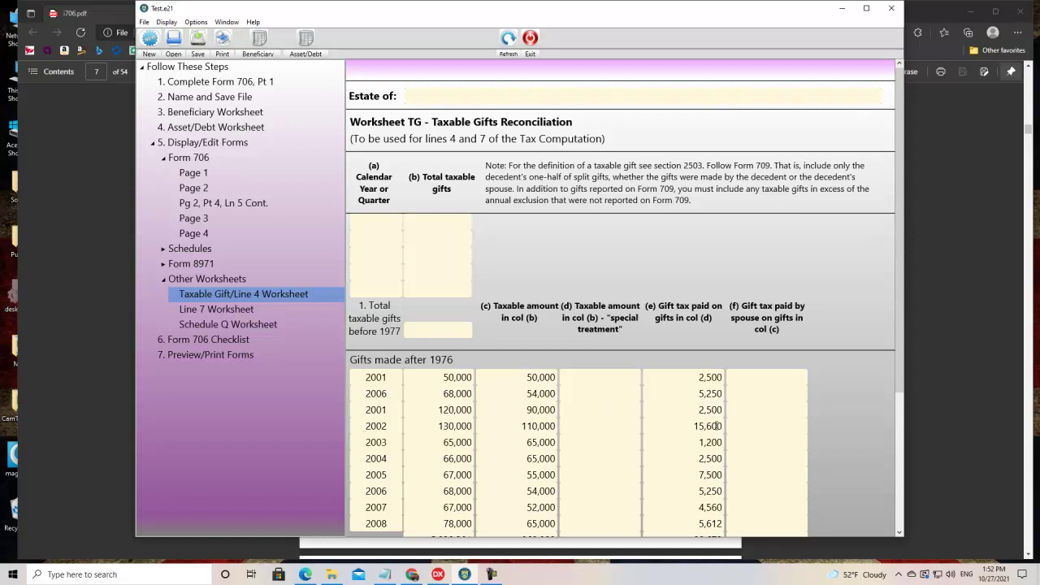
{"action": "scroll", "coordinate": [718, 426], "scroll_direction": "down", "scroll_amount": 3}
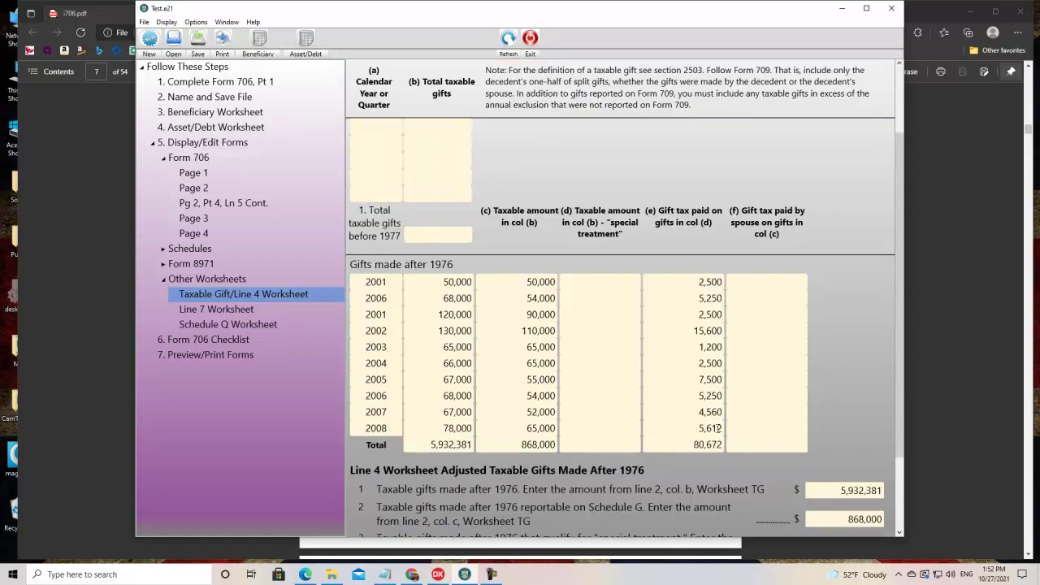
{"action": "scroll", "coordinate": [718, 428], "scroll_direction": "down", "scroll_amount": 3}
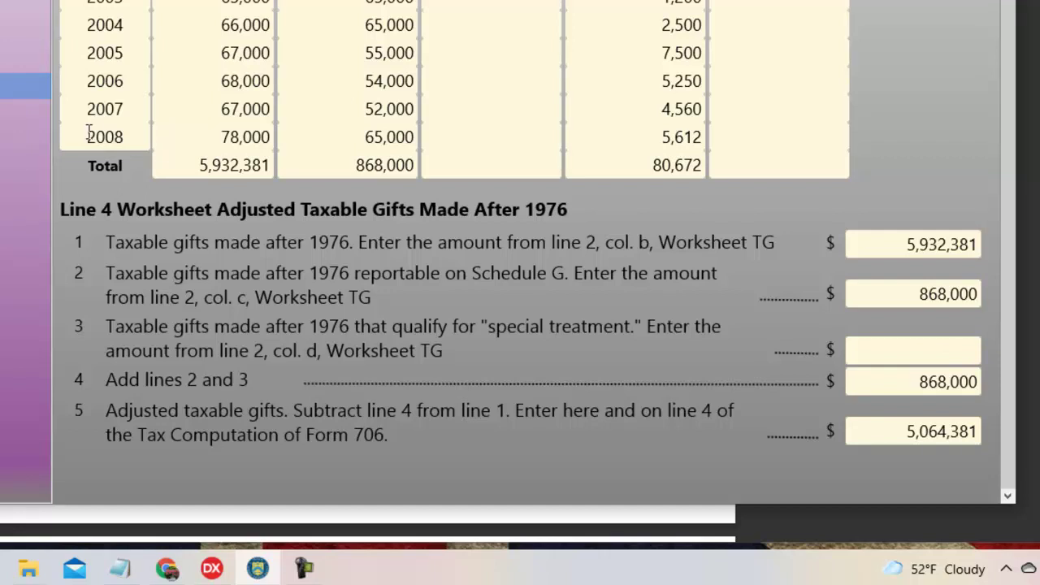
{"action": "mouse_move", "coordinate": [809, 395]}
{"action": "left_mouse_down"}
{"action": "mouse_move", "coordinate": [940, 474]}
{"action": "mouse_move", "coordinate": [1012, 395]}
{"action": "mouse_move", "coordinate": [813, 395]}
{"action": "left_mouse_up"}
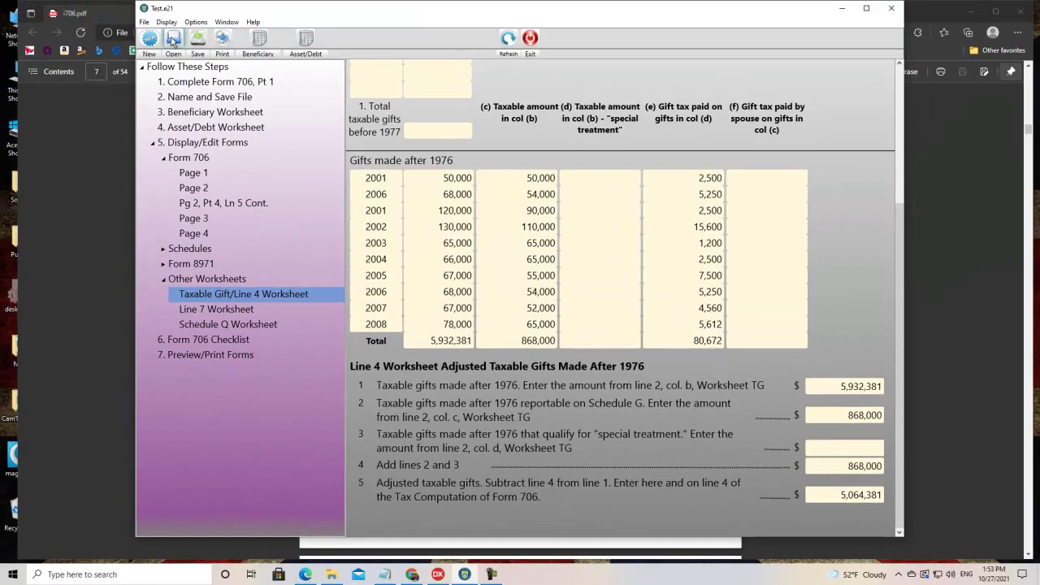
Step: Reopen the Asset/Debt Worksheet and check the taxable gift information of the "2001 gift to son" row without changing it
{"action": "left_click", "coordinate": [305, 42]}
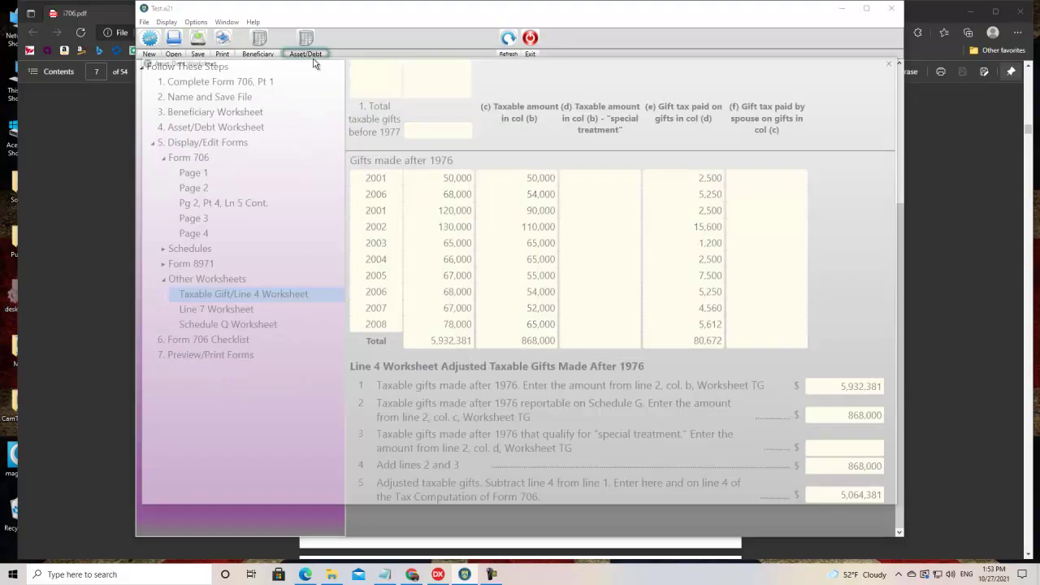
{"action": "left_click", "coordinate": [882, 191]}
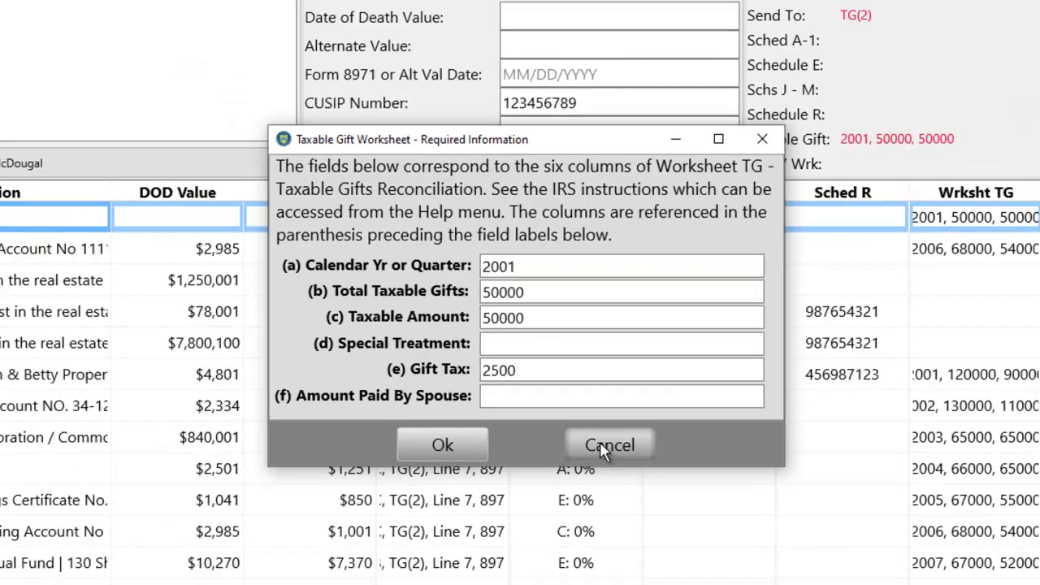
{"action": "left_click", "coordinate": [631, 509]}
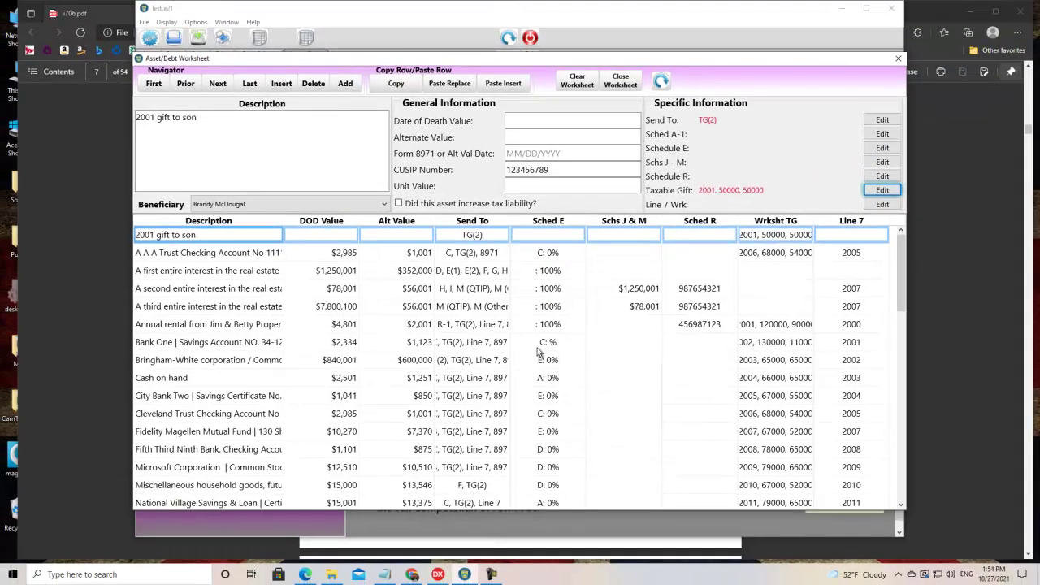